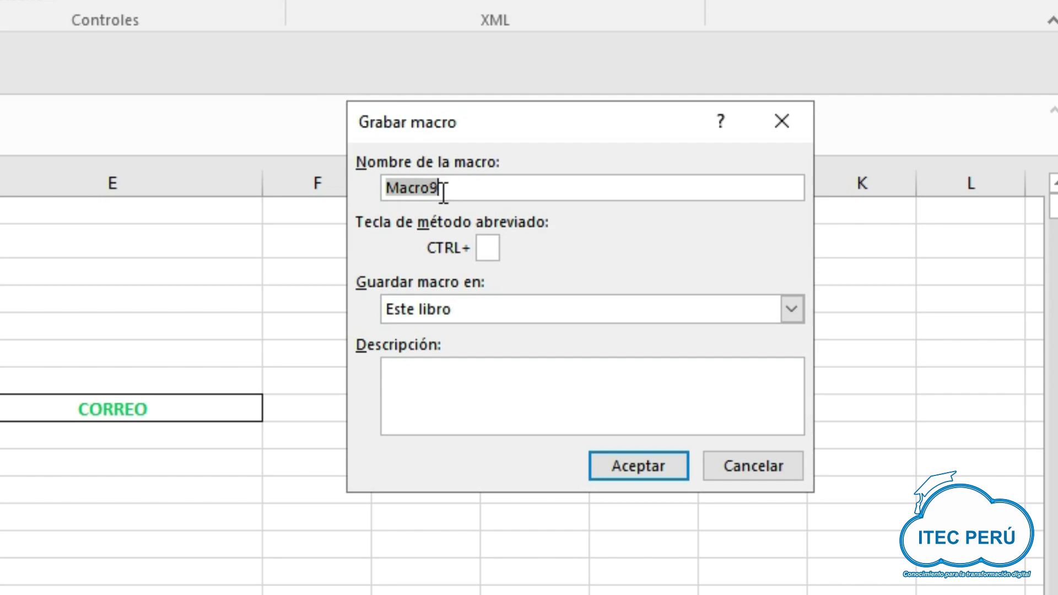
# - Replace the default macro name with AGREGAR in the Grabar macro dialog
pyautogui.press('BackSpace')
pyautogui.write('AGREGAR')
# - Start recording AGREGAR, select B9:E9 under the header and choose Insertar for those cells
pyautogui.click(609, 465)
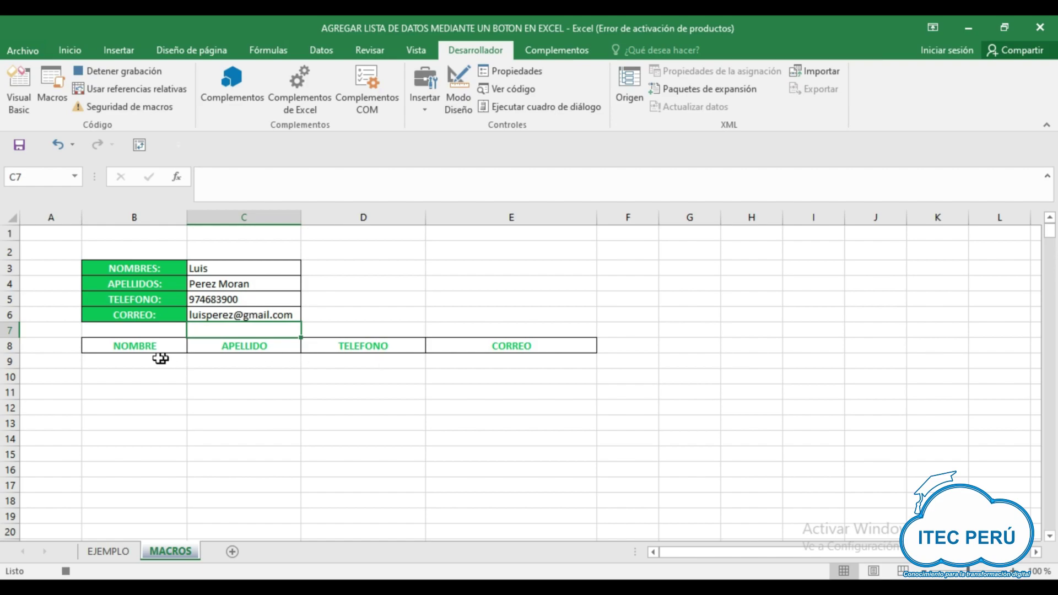
pyautogui.click(155, 360)
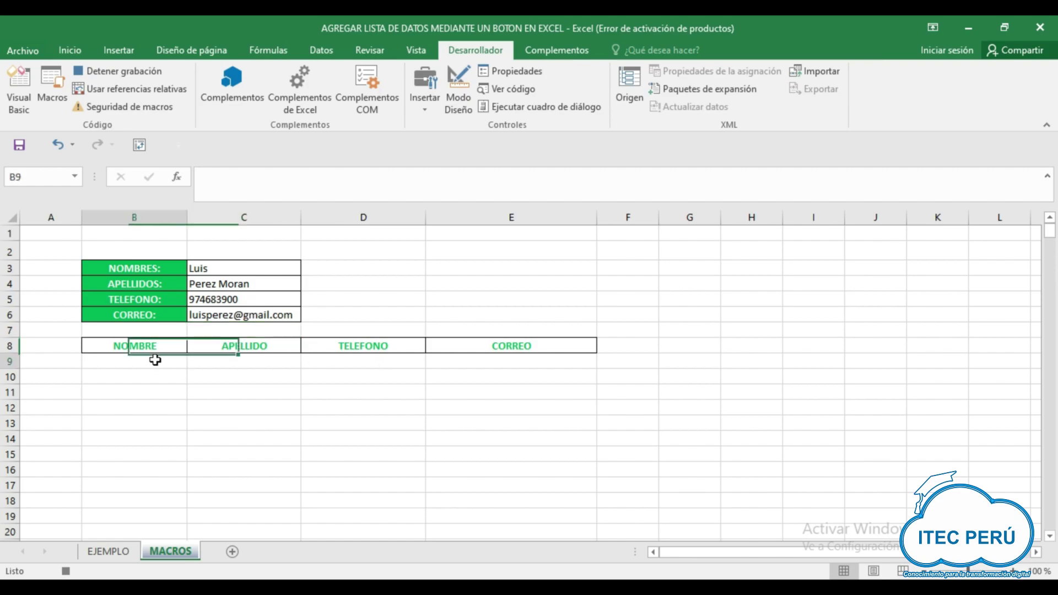
pyautogui.moveTo(155, 359); pyautogui.dragTo(479, 363)
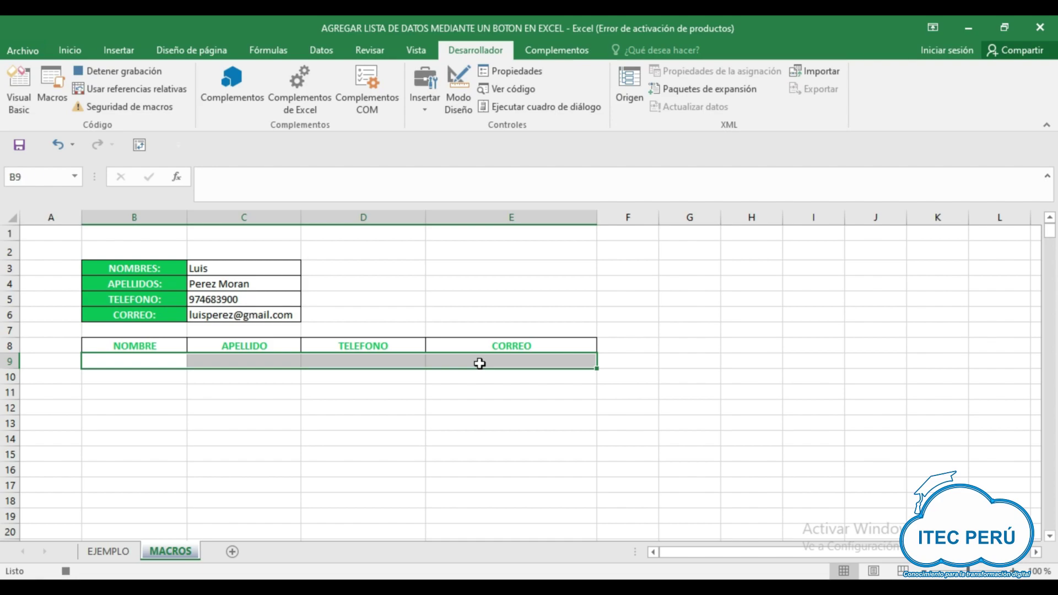
pyautogui.rightClick(479, 363)
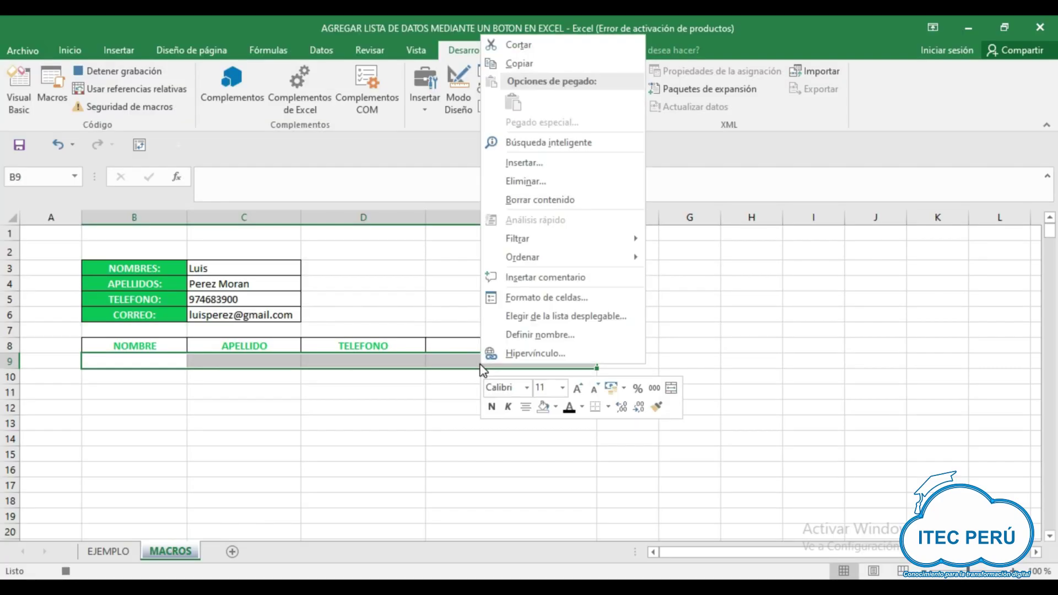
pyautogui.click(533, 163)
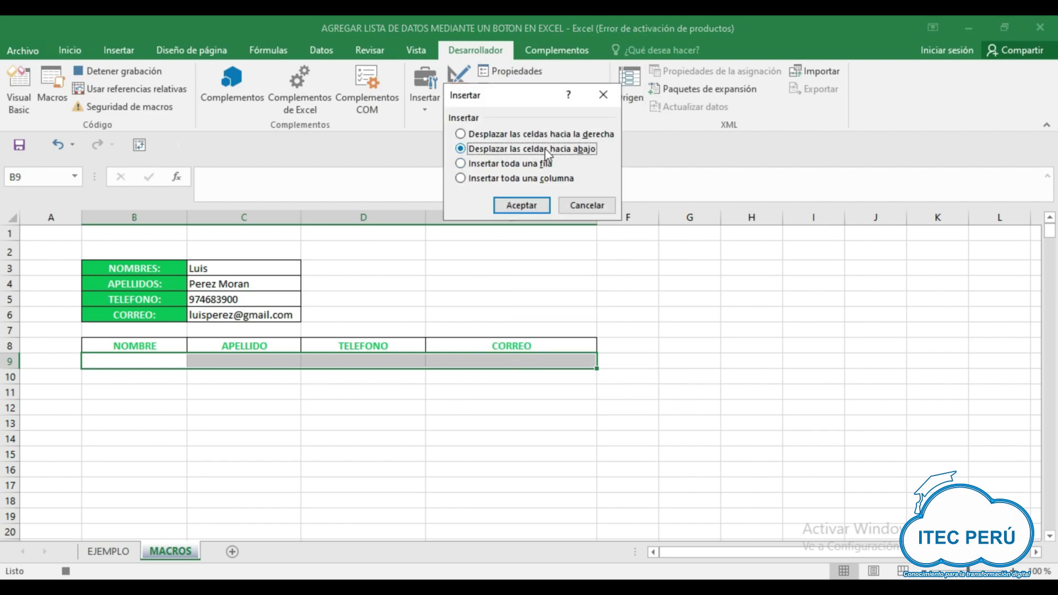
# - Insert the cells shifting existing ones down, then copy the form values in C3:C6
pyautogui.click(517, 208)
pyautogui.moveTo(263, 266); pyautogui.dragTo(264, 322)
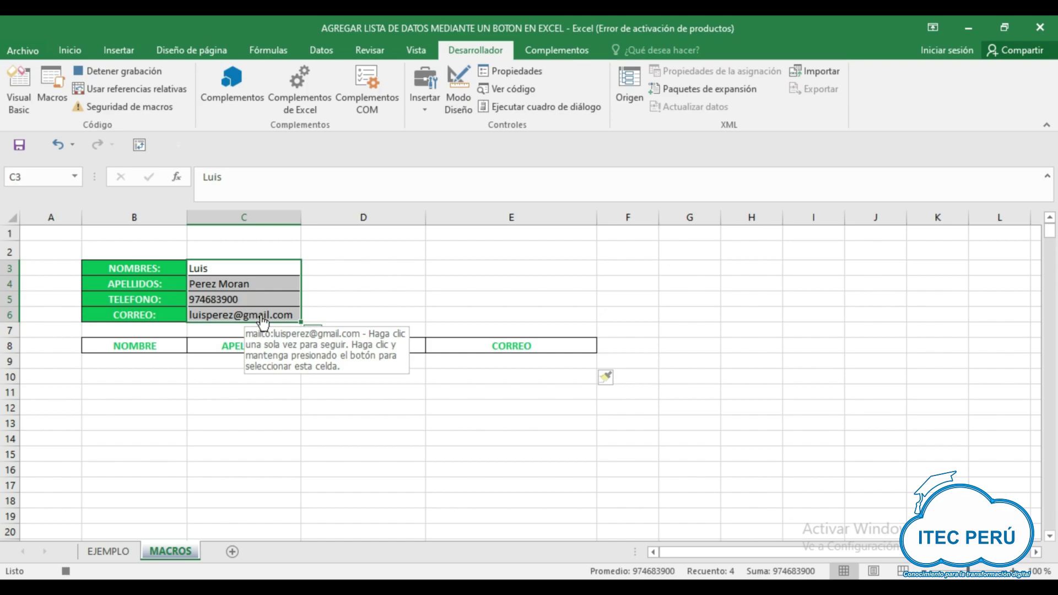
pyautogui.hotkey('ctrl', 'c')
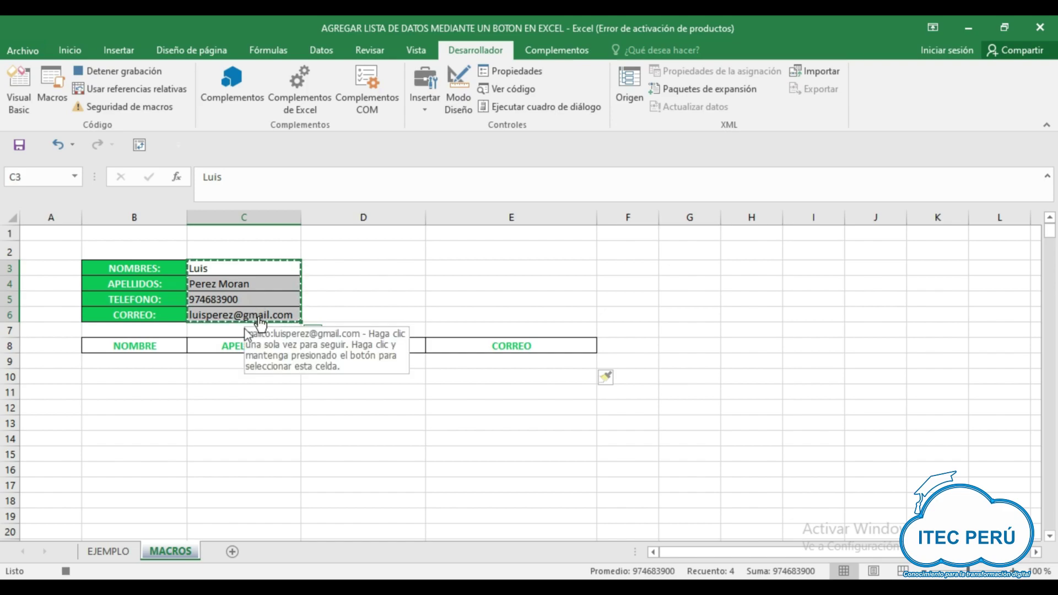
# - Paste the copied values transposed into row 9 from B9 via Pegado especial, then reselect C3:C6
pyautogui.click(173, 361)
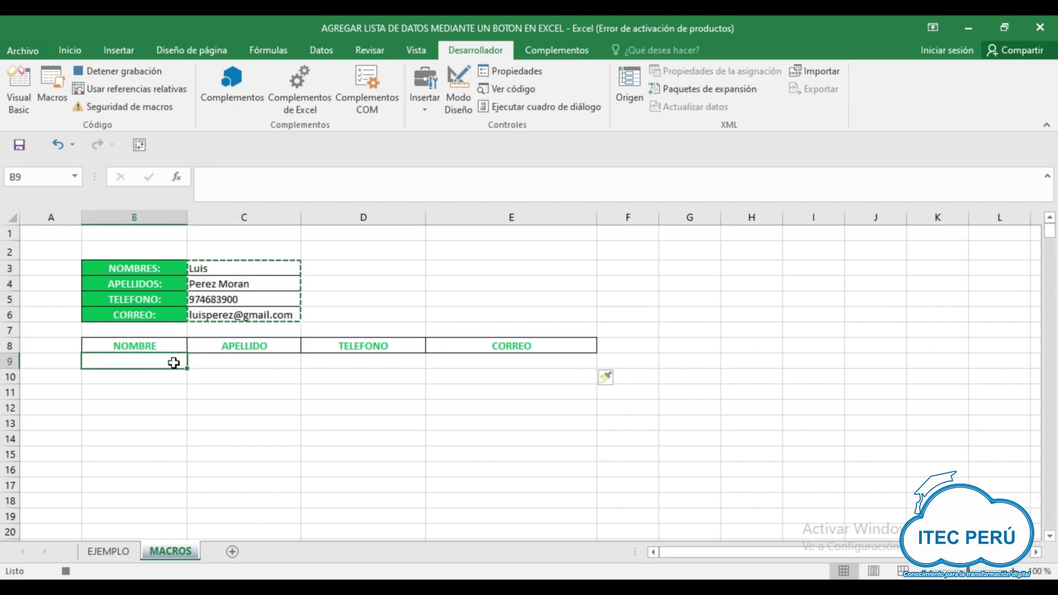
pyautogui.rightClick(173, 364)
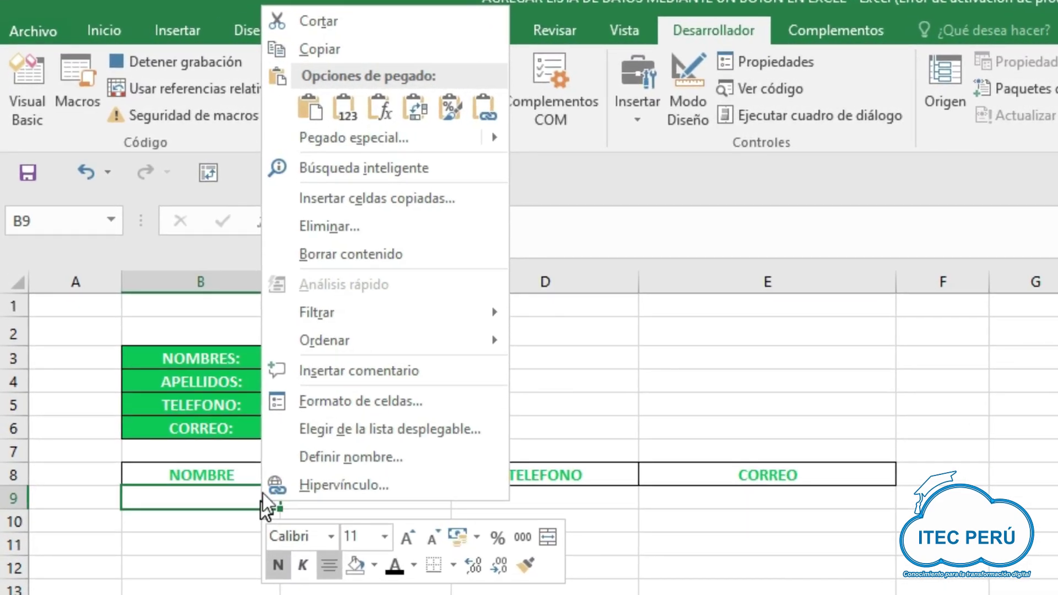
pyautogui.click(430, 149)
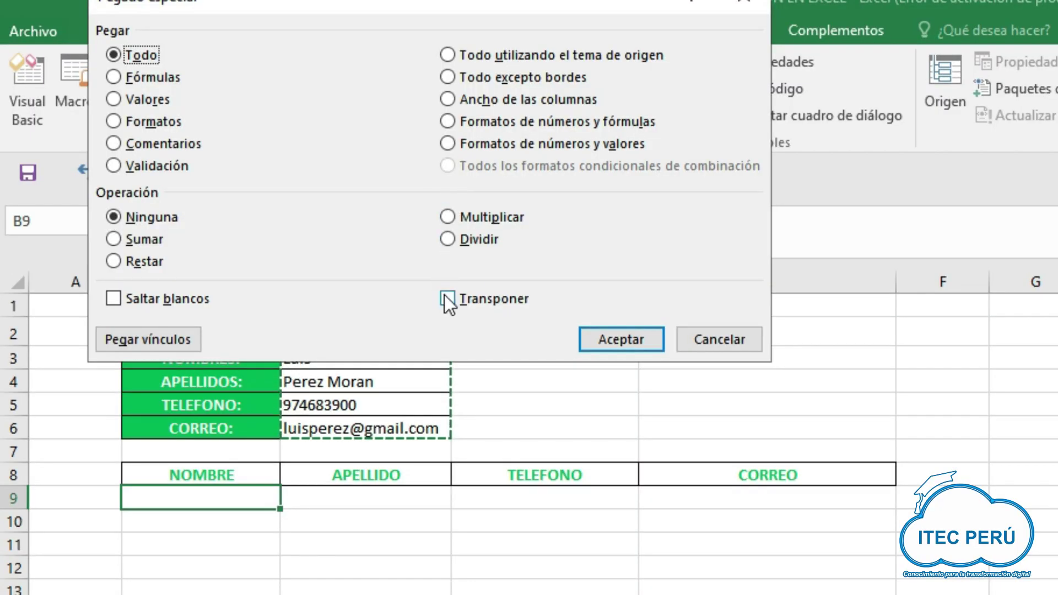
pyautogui.click(446, 298)
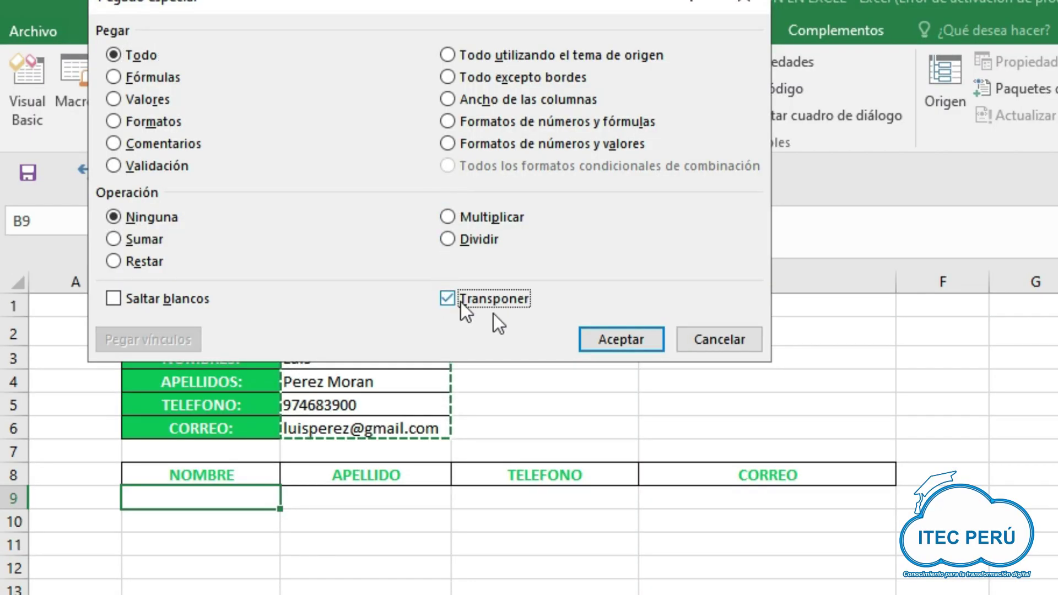
pyautogui.click(614, 349)
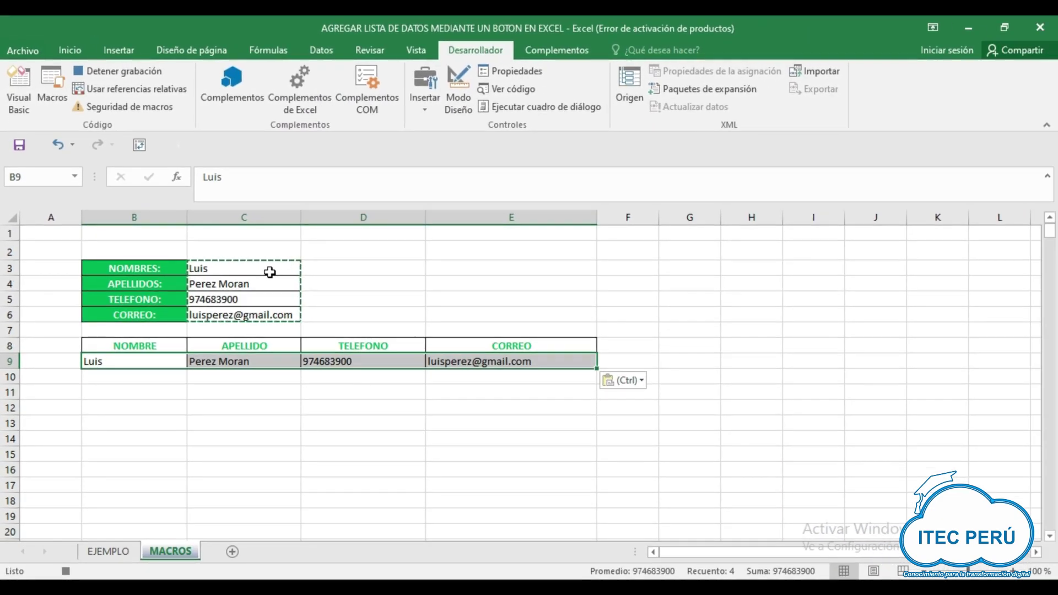
pyautogui.moveTo(270, 271); pyautogui.dragTo(266, 313)
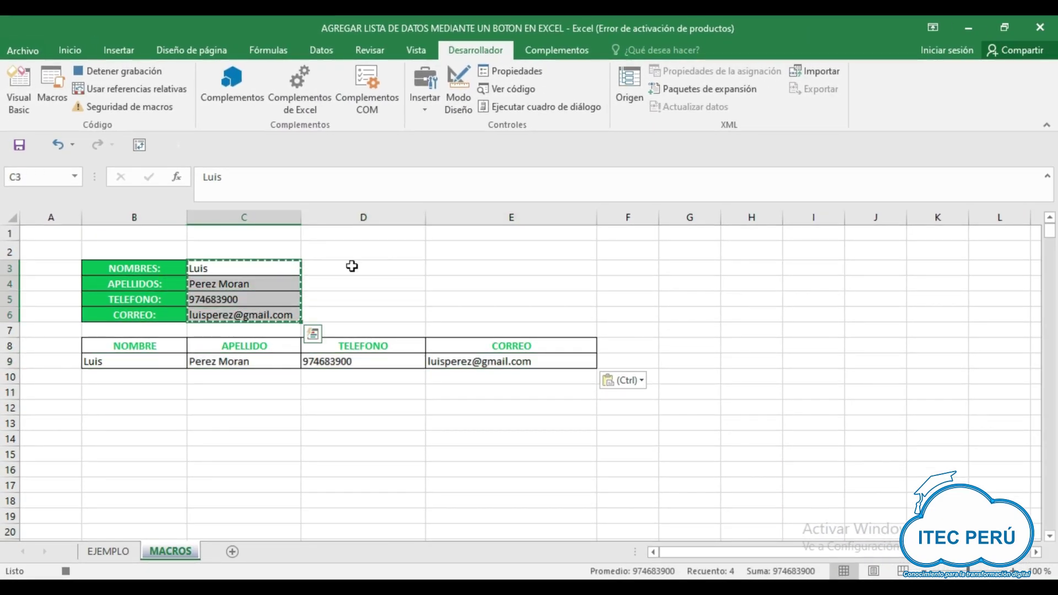
# - Clear the contents of C3:C6, select C3, and stop the macro recording
pyautogui.click(80, 52)
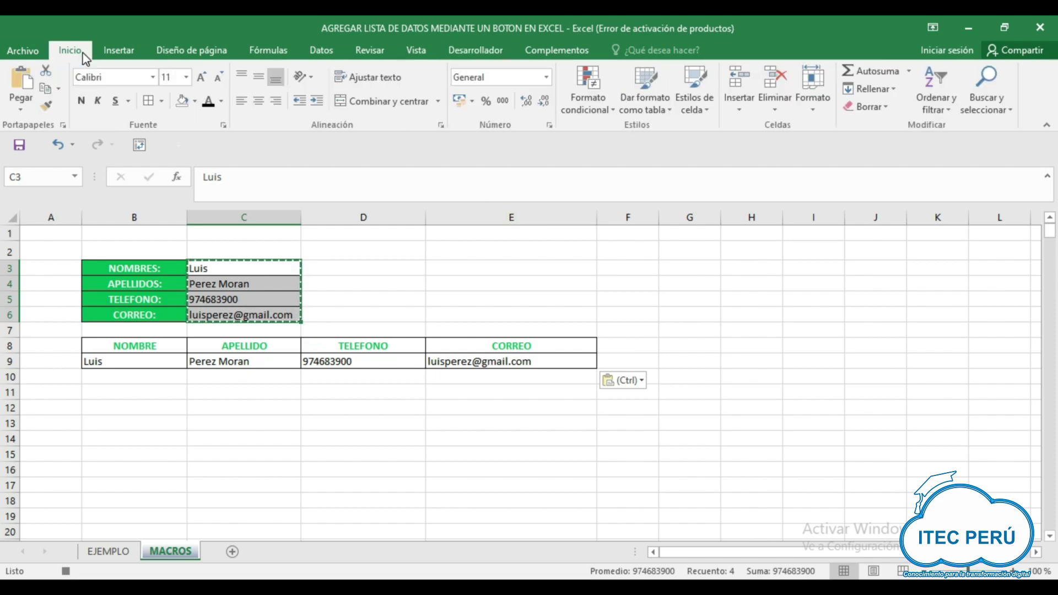
pyautogui.click(868, 106)
pyautogui.click(870, 164)
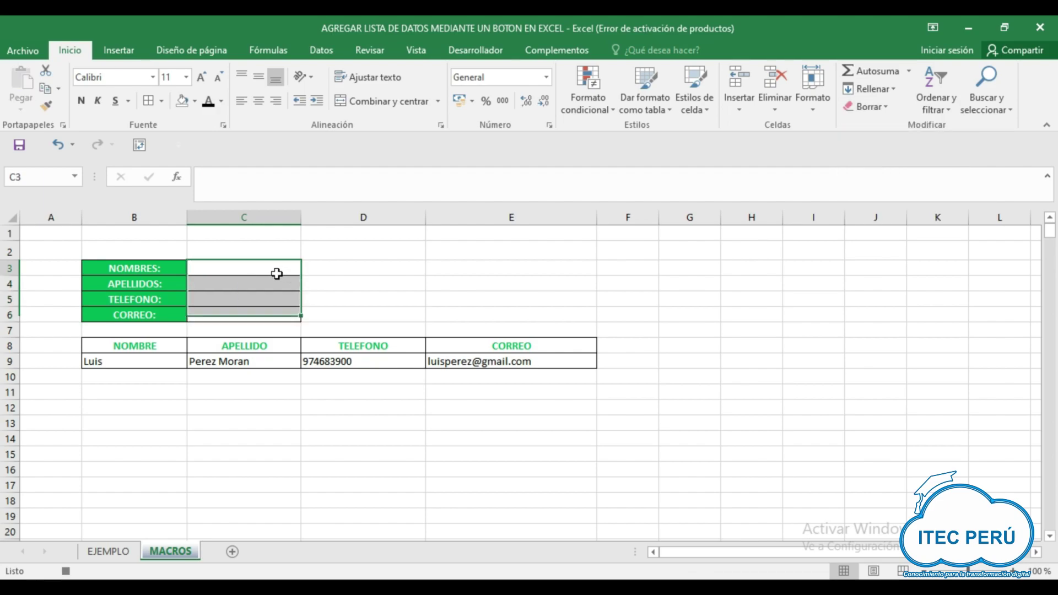
pyautogui.click(276, 274)
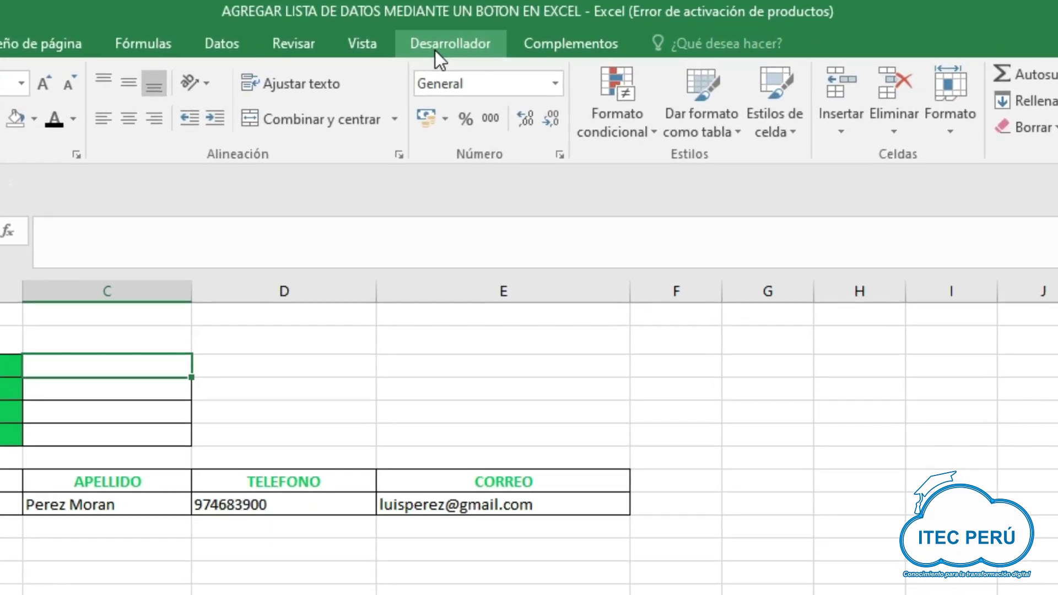
pyautogui.click(465, 52)
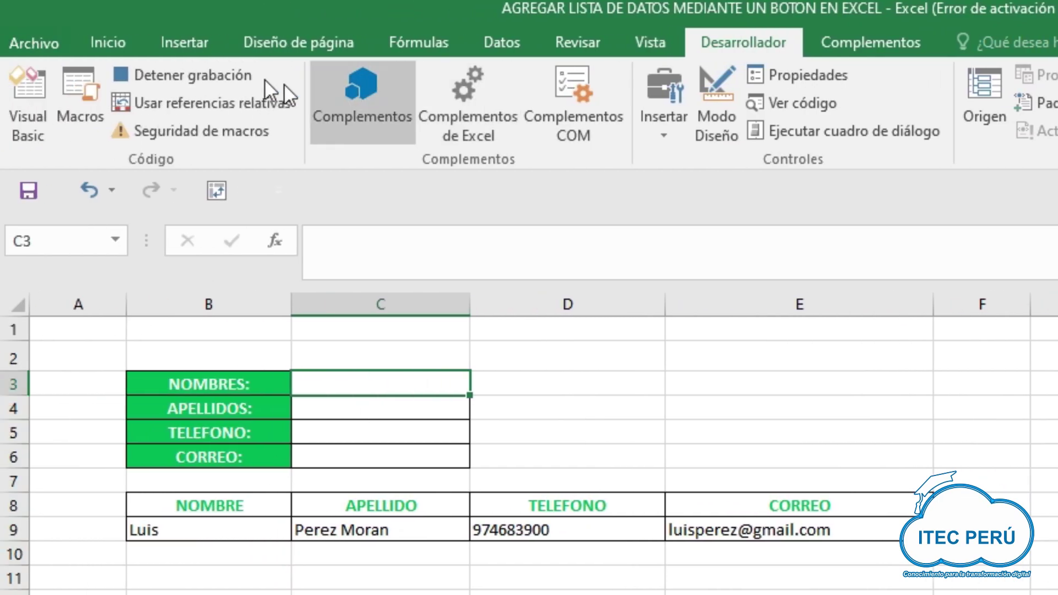
pyautogui.click(213, 75)
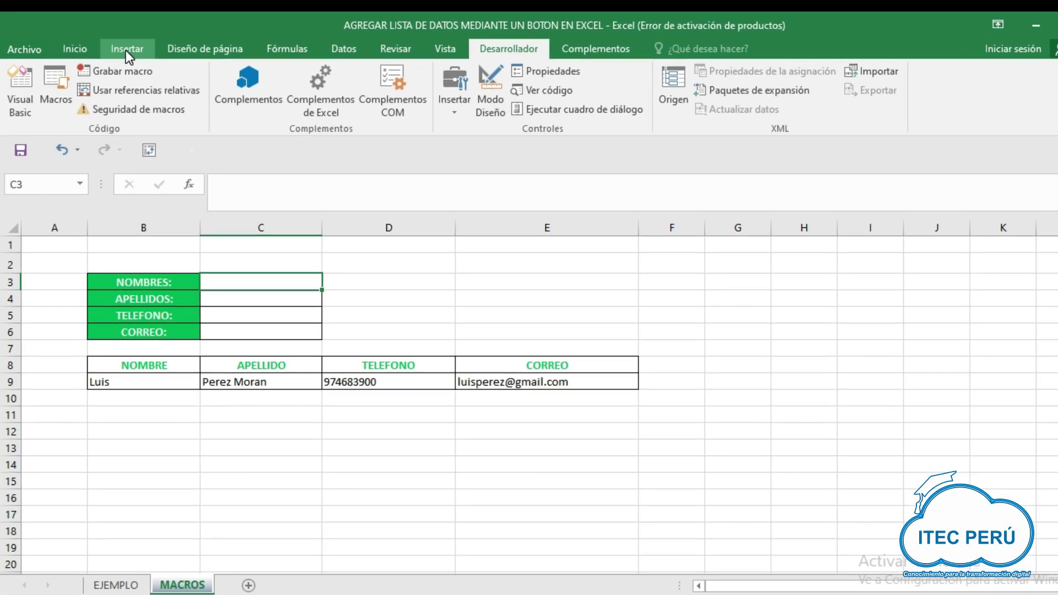
# - Draw a rounded rectangle button on the sheet labelled AGREGAR
pyautogui.click(118, 51)
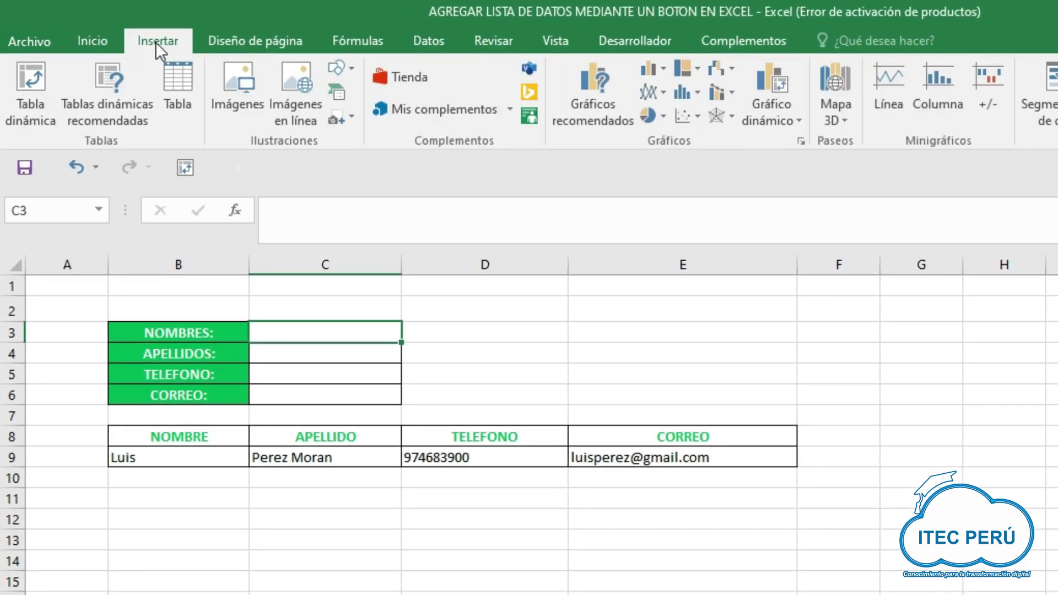
pyautogui.click(341, 67)
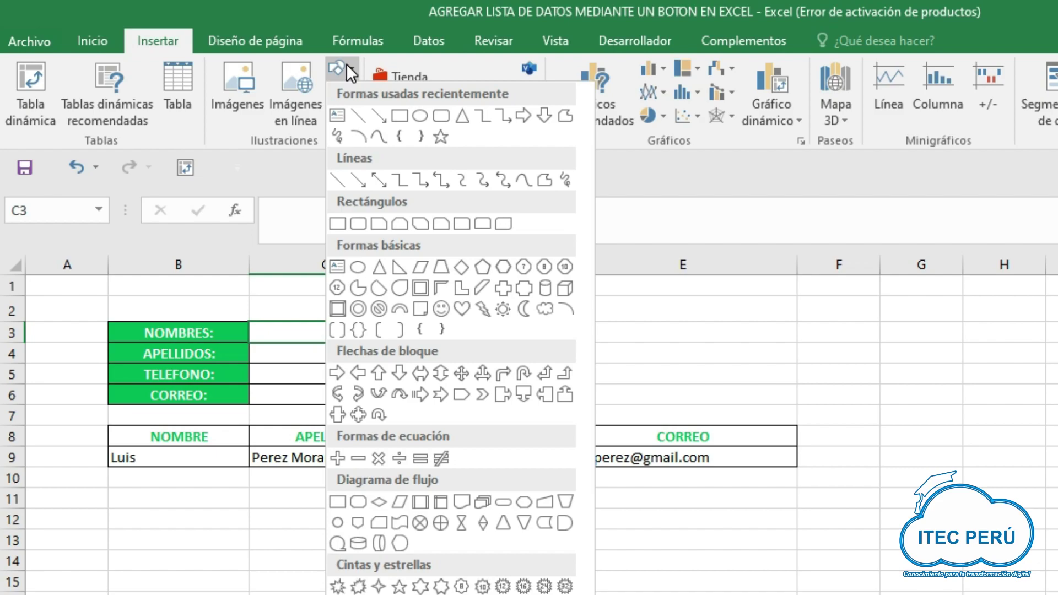
pyautogui.click(434, 116)
pyautogui.moveTo(460, 336)
pyautogui.mouseDown()
pyautogui.moveTo(503, 358)
pyautogui.moveTo(608, 380)
pyautogui.mouseUp()
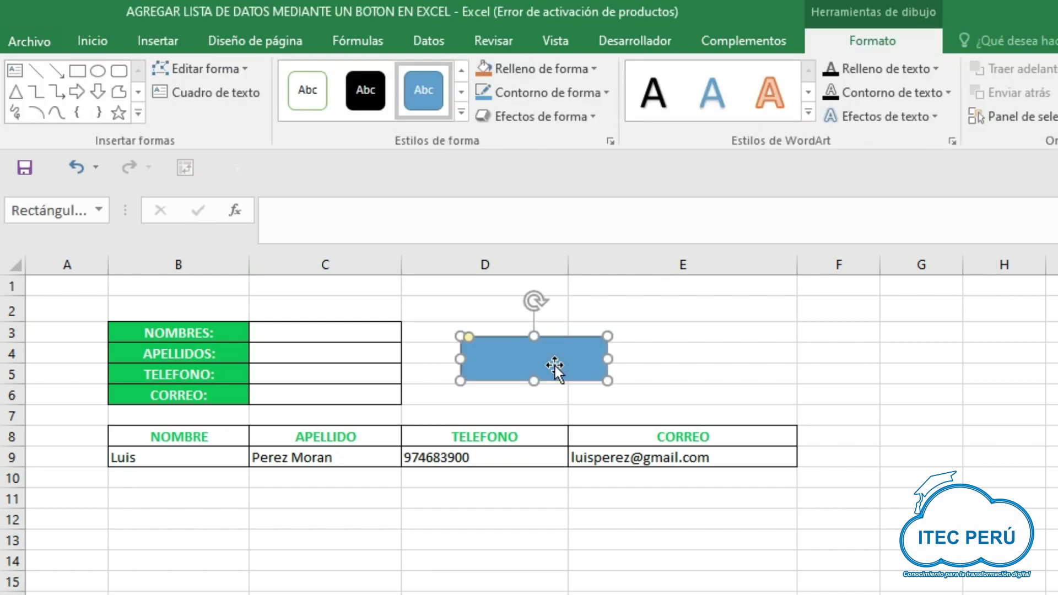
pyautogui.write('AGREGAR')
pyautogui.press('Escape')
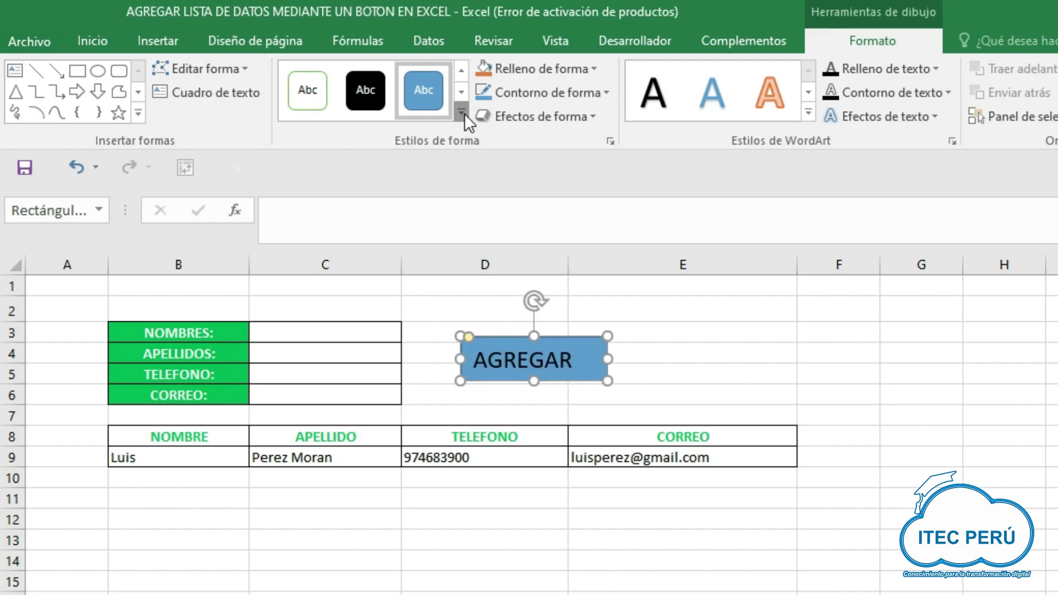
# - Give the AGREGAR shape the subtle light-blue style and a bevelled preset effect
pyautogui.click(462, 114)
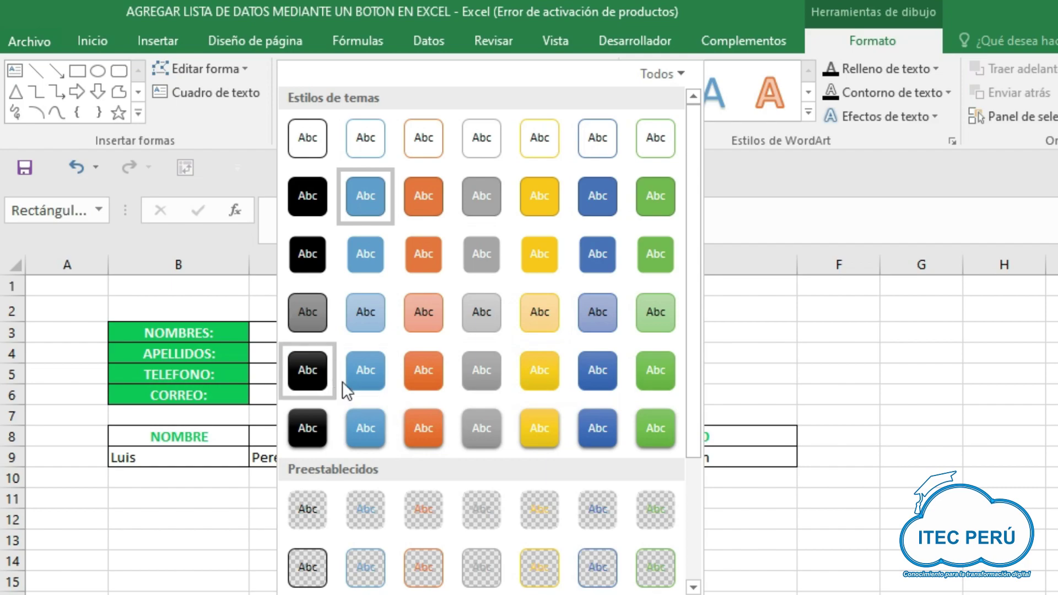
pyautogui.click(375, 311)
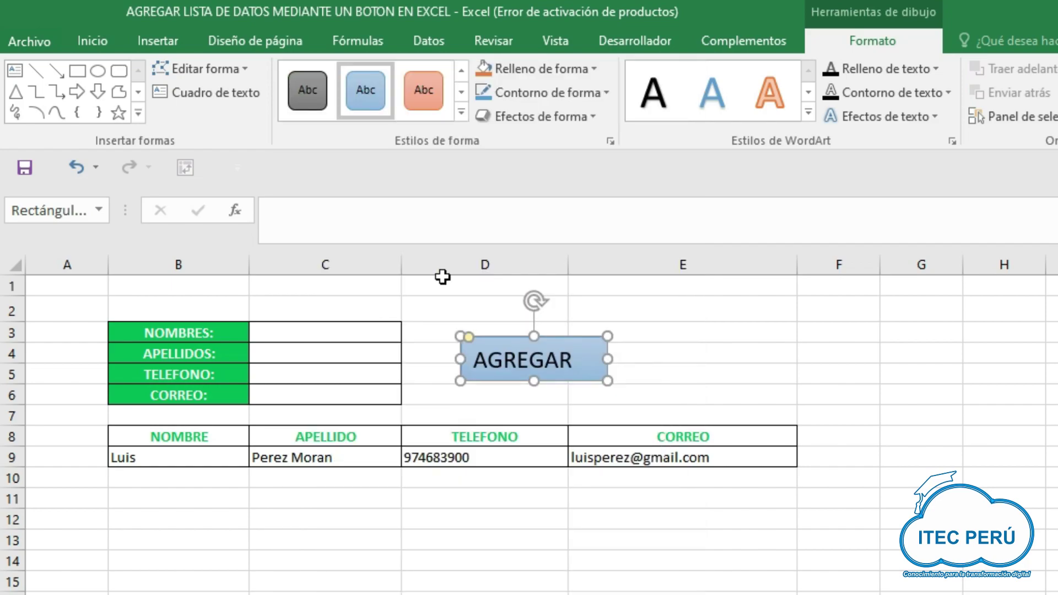
pyautogui.click(592, 116)
pyautogui.moveTo(599, 150)
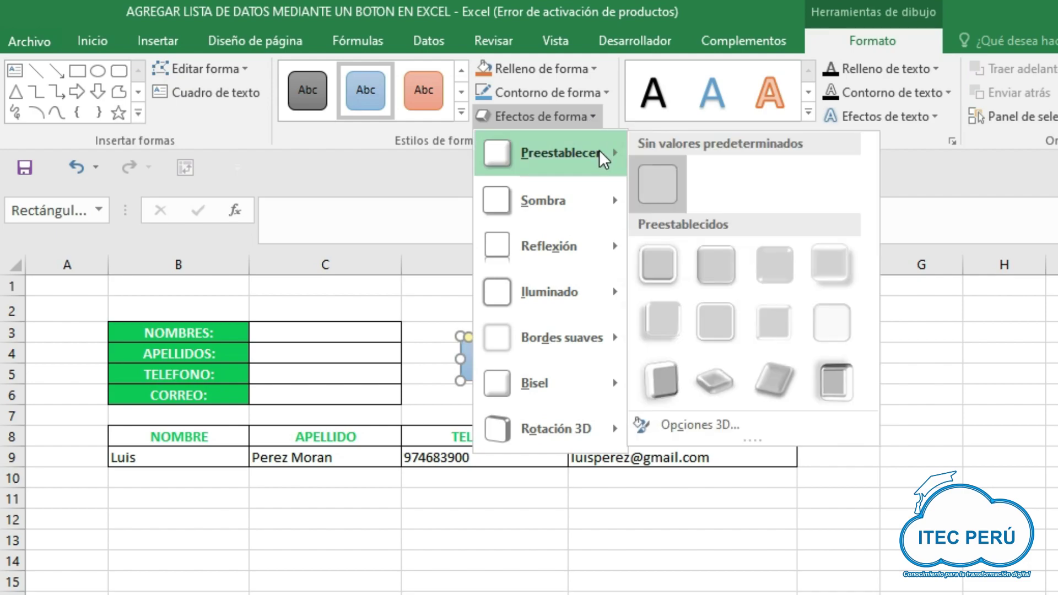
pyautogui.click(715, 259)
# - Assign the AGREGAR macro to the rounded rectangle through Asignar macro, then deselect it
pyautogui.click(503, 299)
pyautogui.rightClick(505, 300)
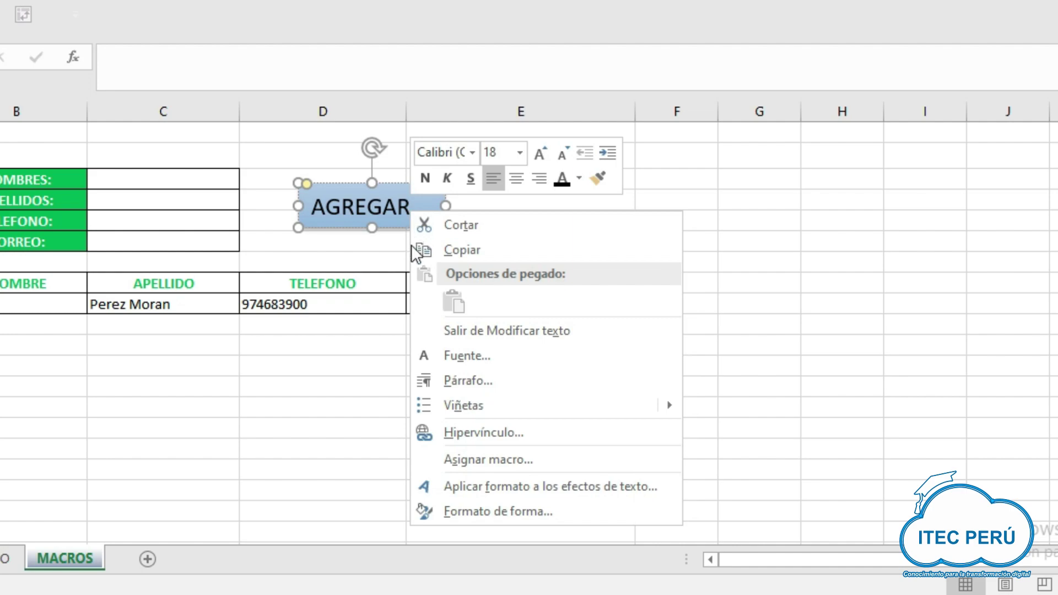
pyautogui.click(460, 460)
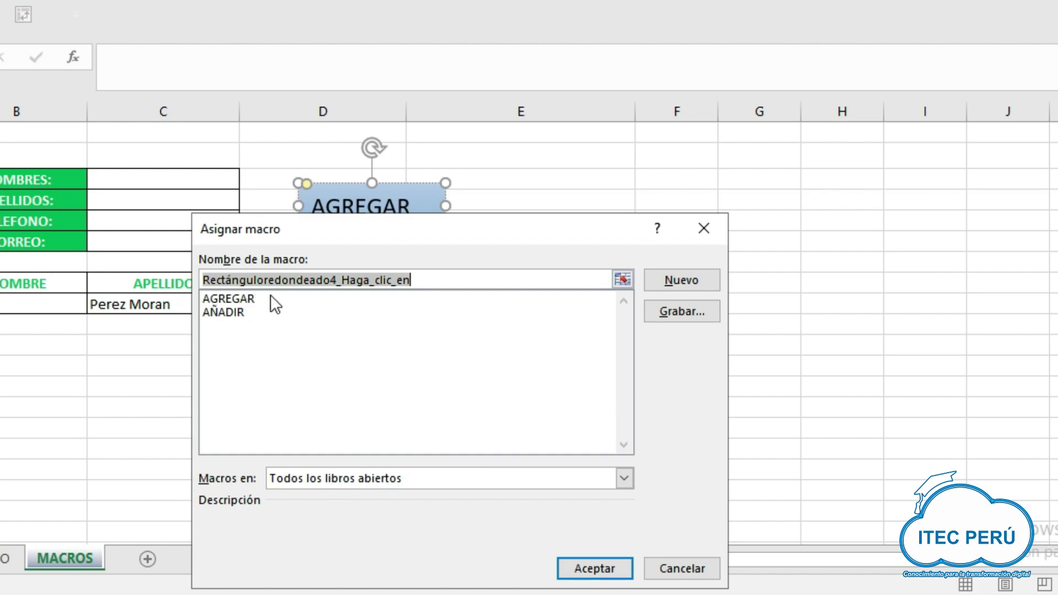
pyautogui.click(274, 302)
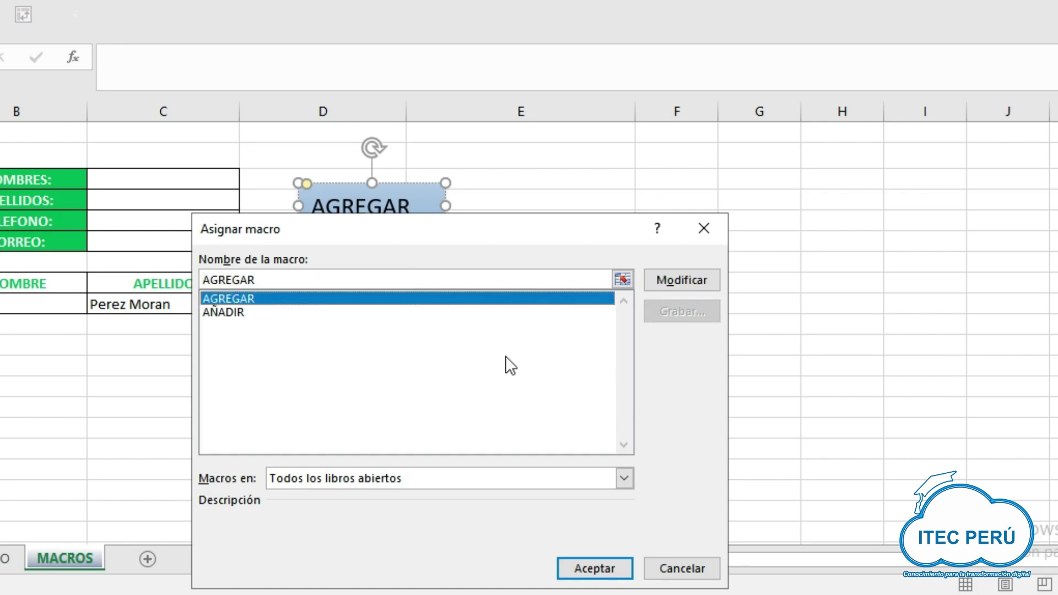
pyautogui.click(587, 563)
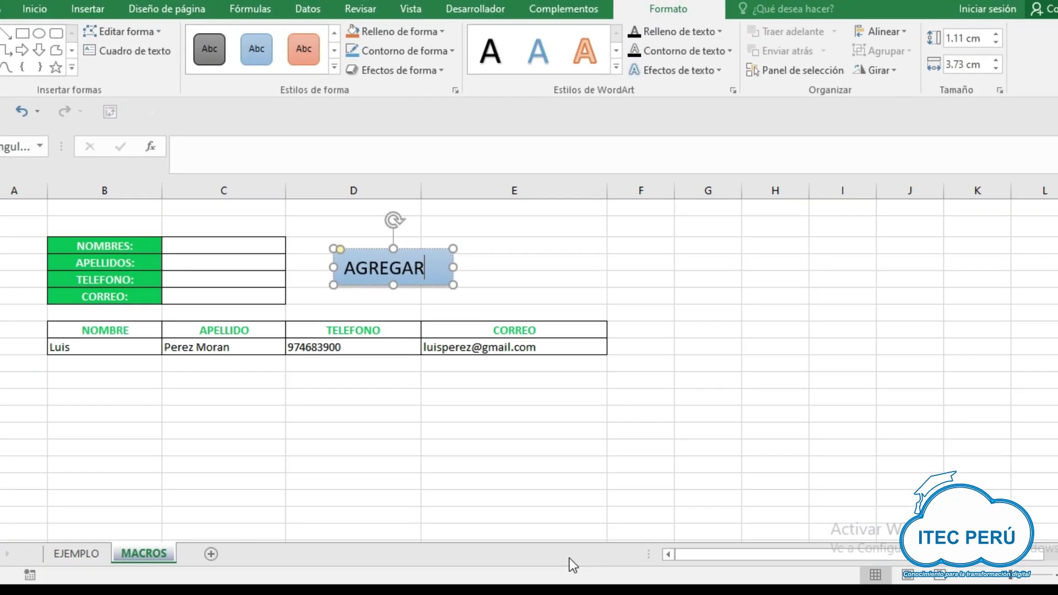
pyautogui.click(468, 261)
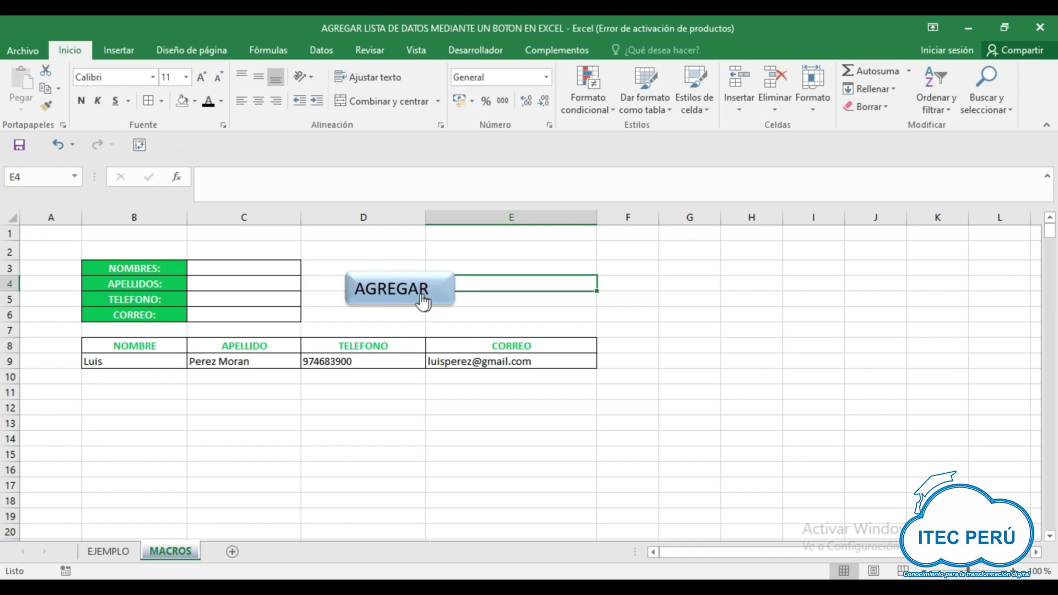
# - Enter the contact's first name, surname and phone number into C3, C4 and C5
pyautogui.click(274, 269)
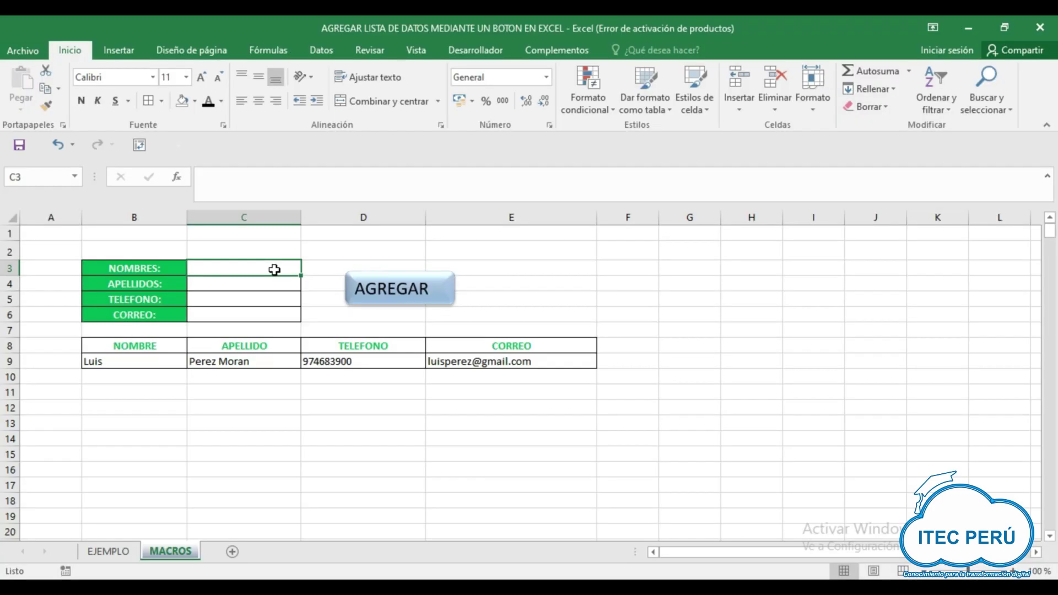
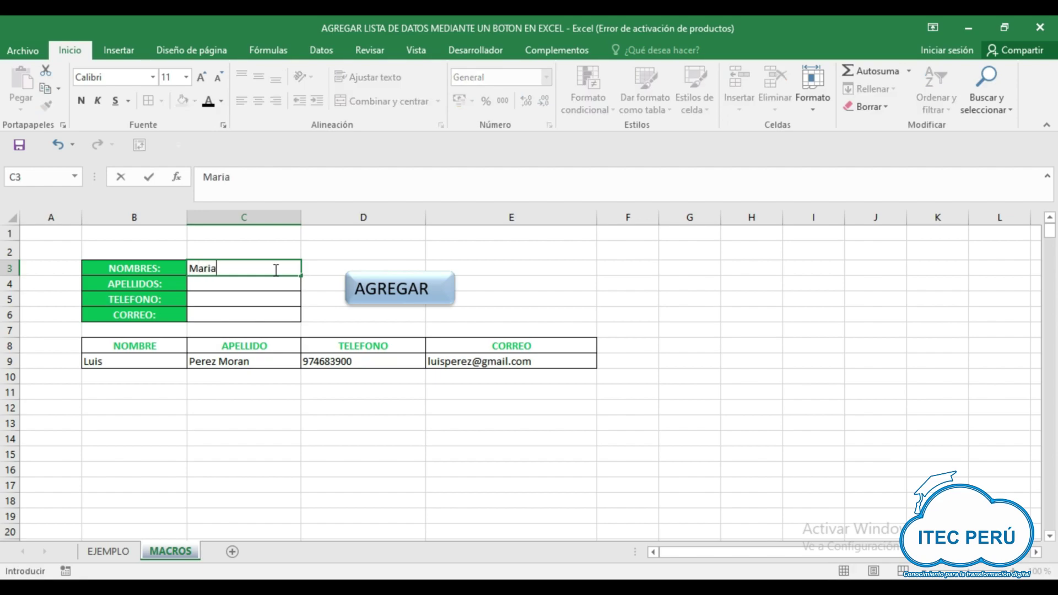
pyautogui.click(271, 286)
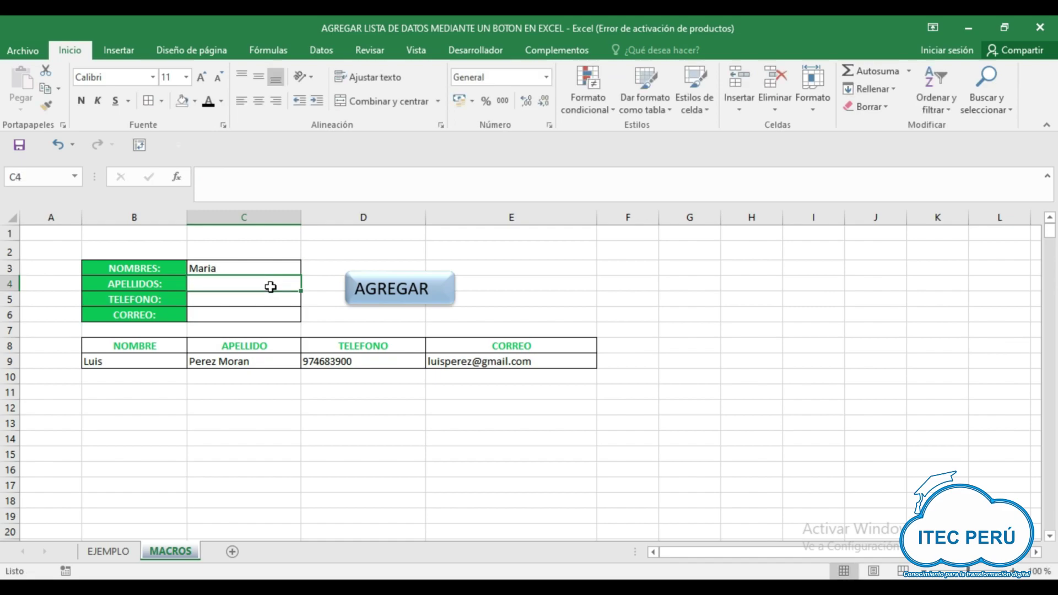
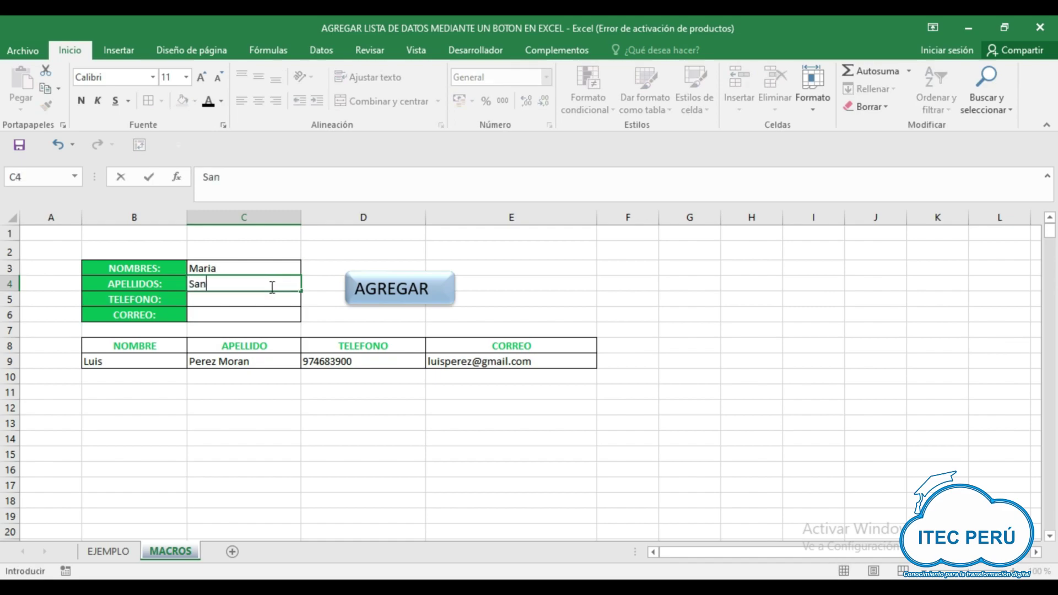
pyautogui.click(265, 301)
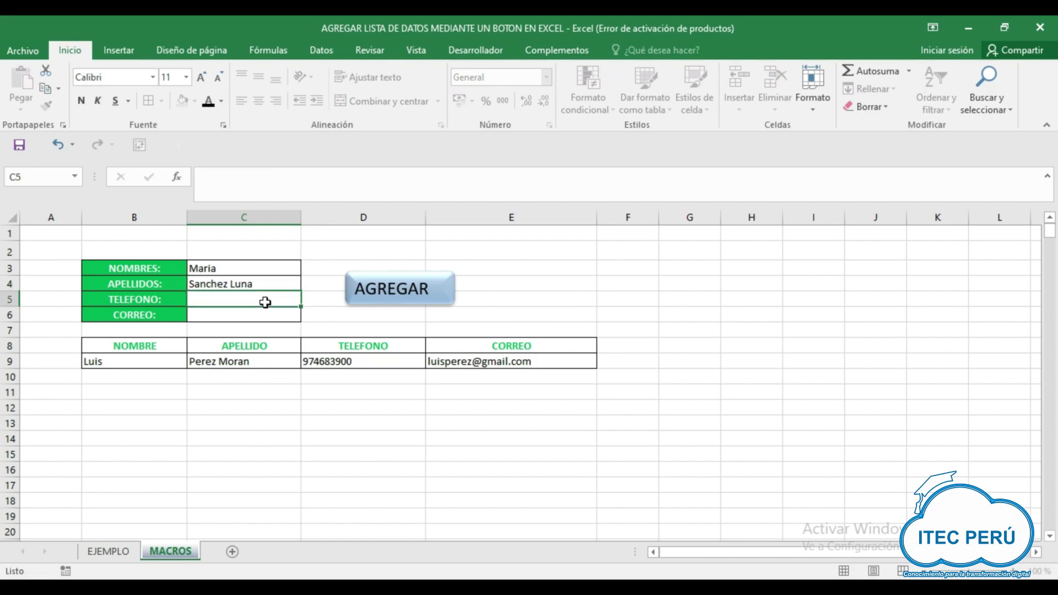
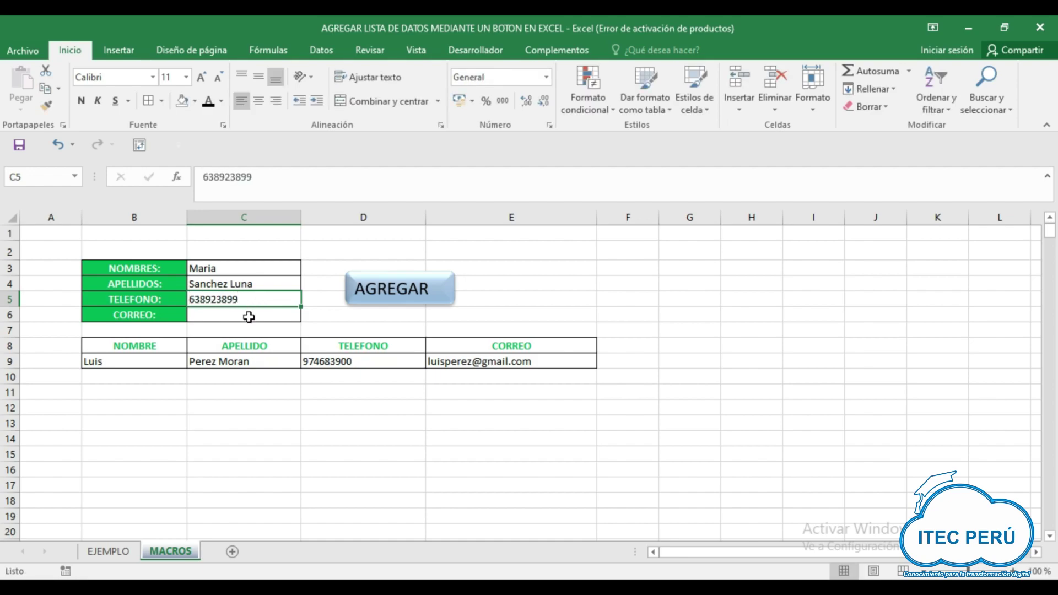
# - Enter the contact's e-mail in C6 and run AGREGAR to append the entry to row 9
pyautogui.click(249, 317)
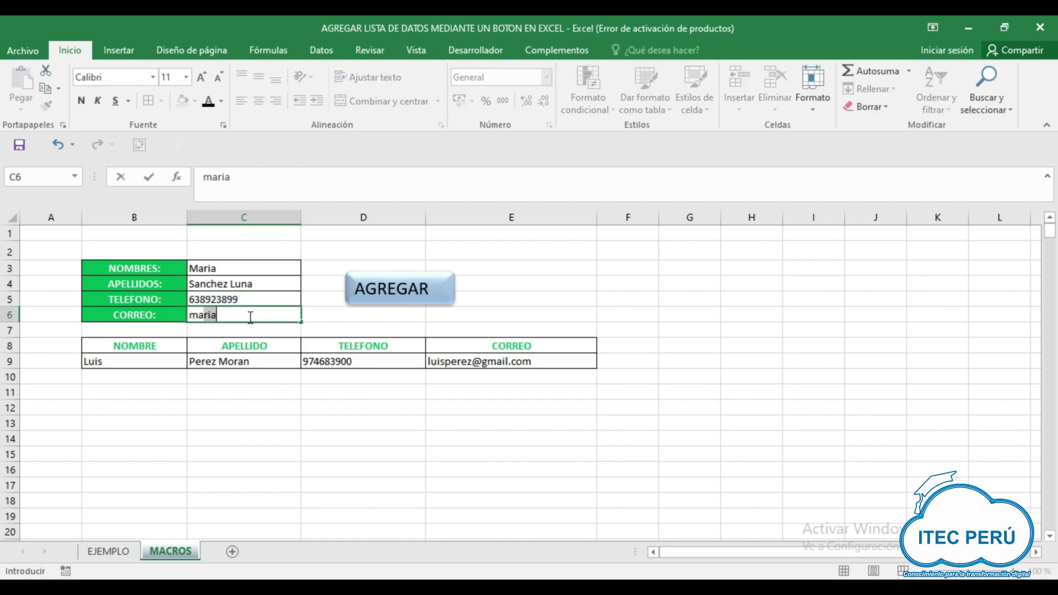
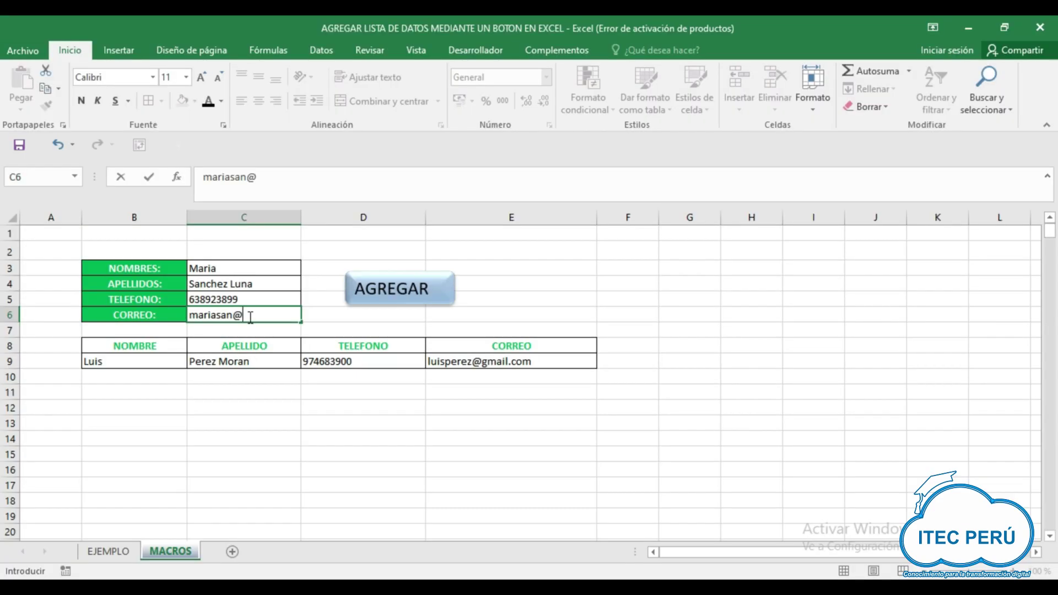
pyautogui.click(326, 316)
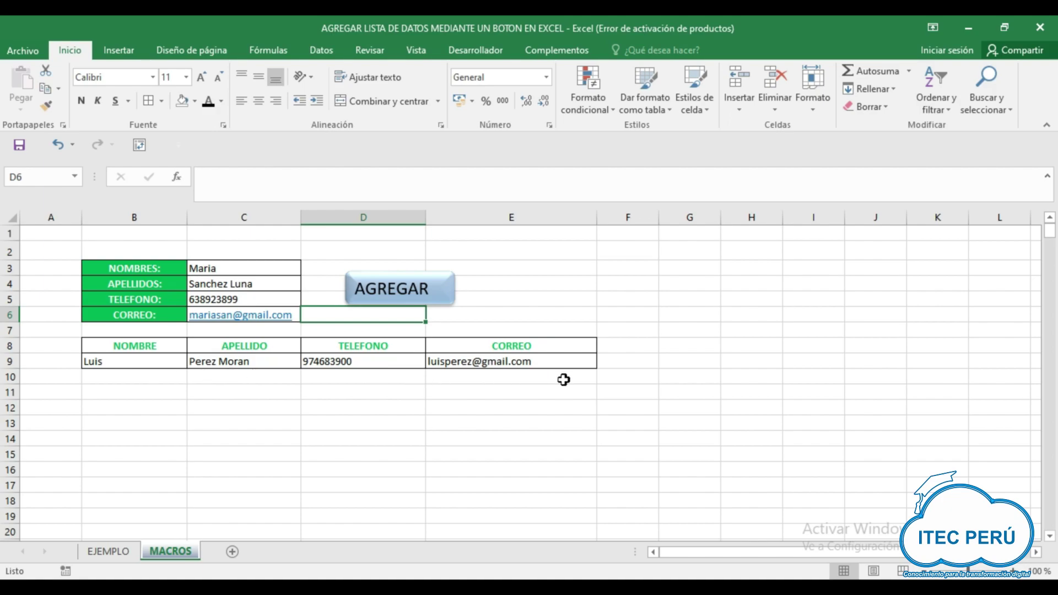
pyautogui.click(386, 286)
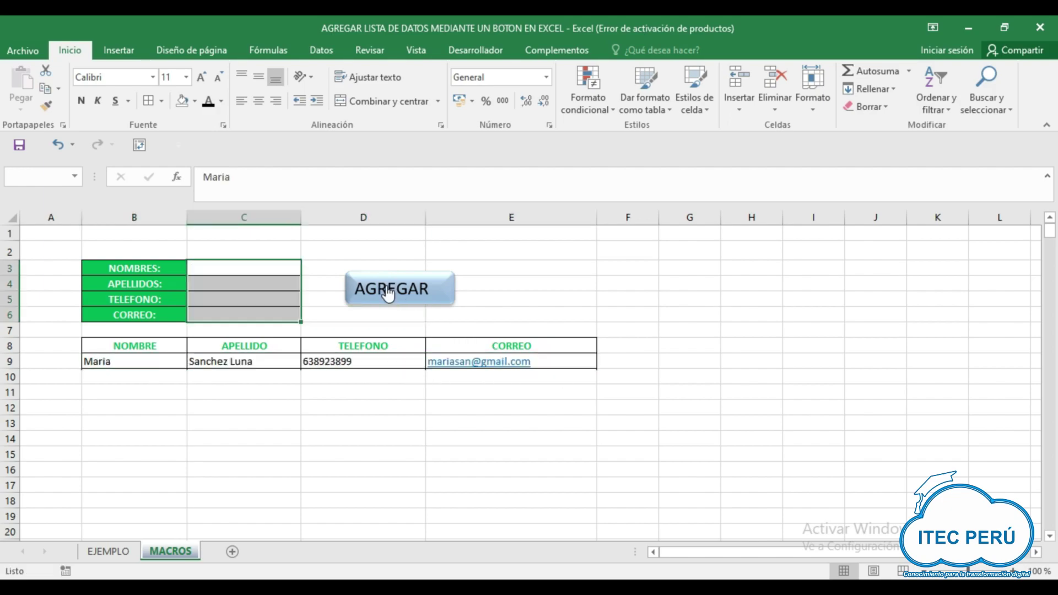